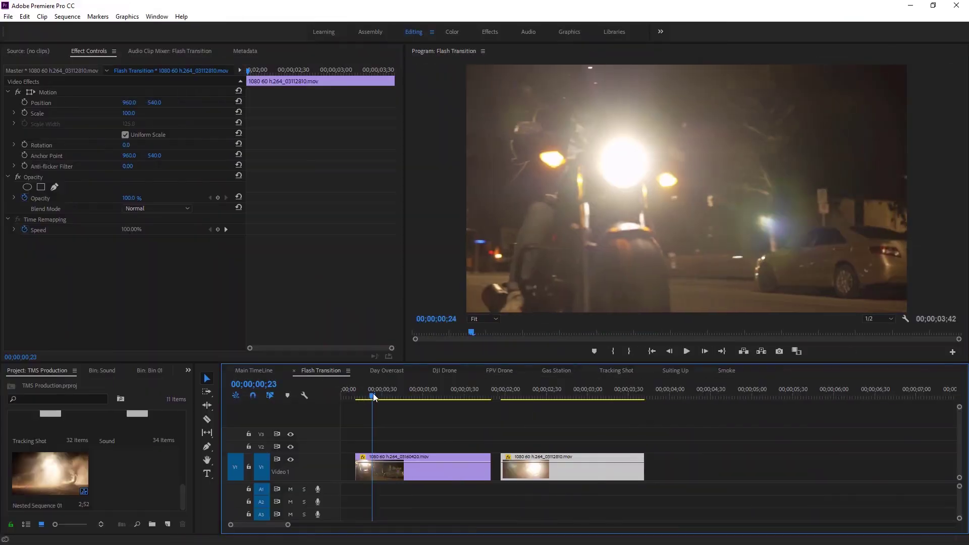
Step: Scrub the playhead through the Flash Transition sequence to about 00;00;01;55
left_click_drag(372, 398, 487, 397)
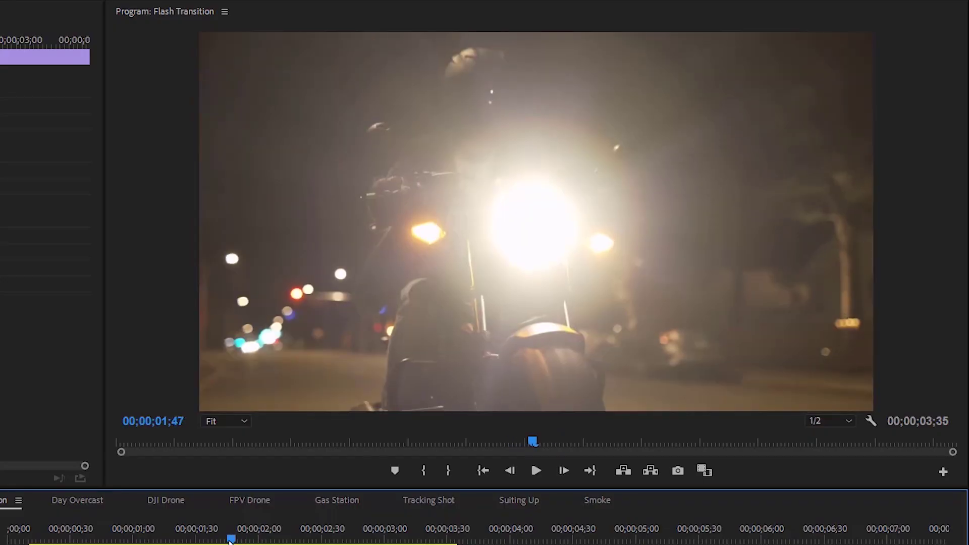
Step: Snap the second V1 clip against the first so the cut falls at 01;50, and park the playhead at 01;47
left_click_drag(231, 540, 257, 541)
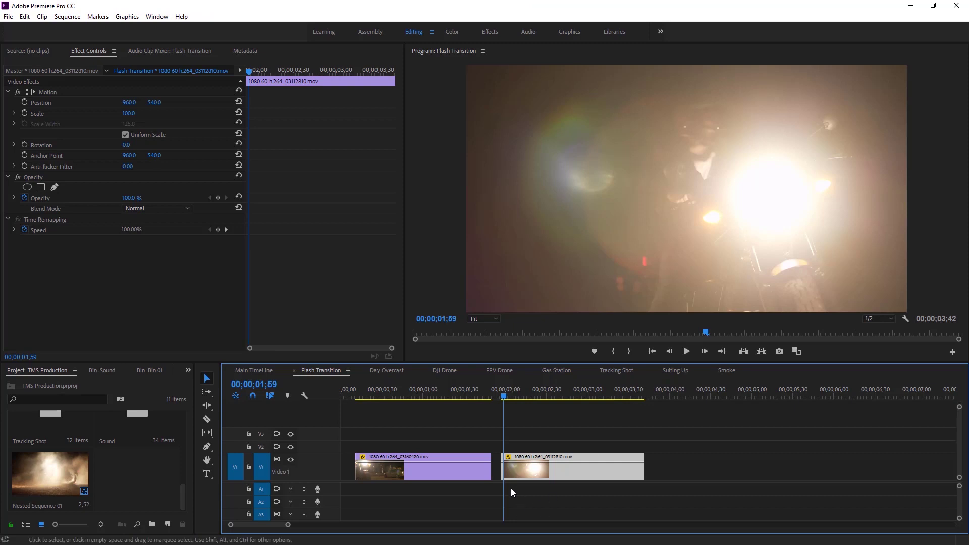
left_click_drag(558, 457, 503, 458)
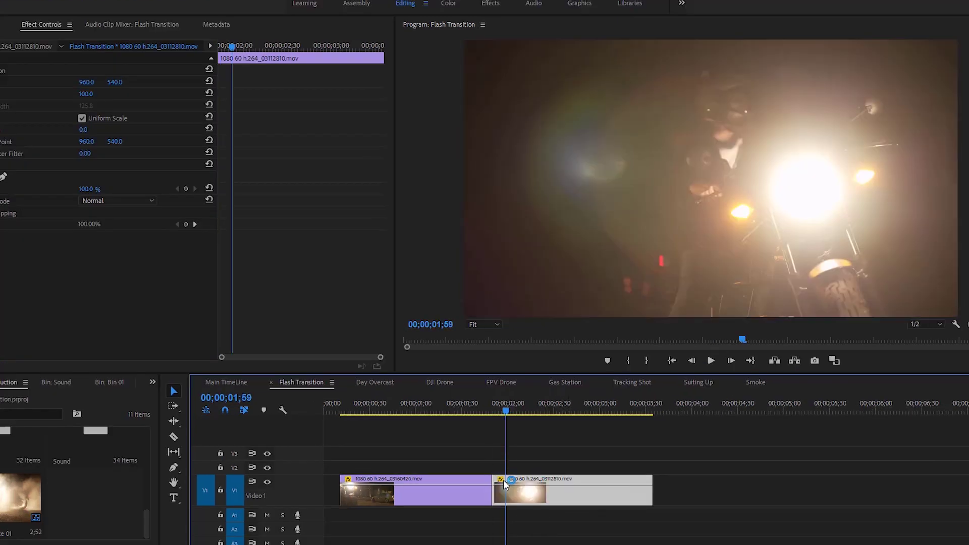
mouse_move(506, 411)
left_mouse_down()
mouse_move(483, 411)
mouse_move(503, 411)
mouse_move(483, 411)
mouse_move(493, 410)
left_mouse_up()
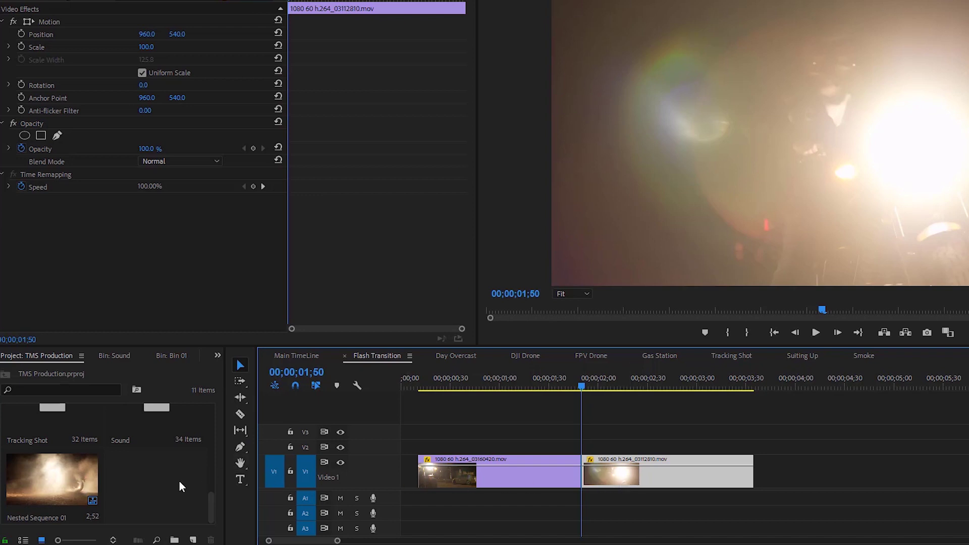
Step: Create a 100×100 colour matte coloured red FE0202, keeping the name Color Matte
right_click(152, 477)
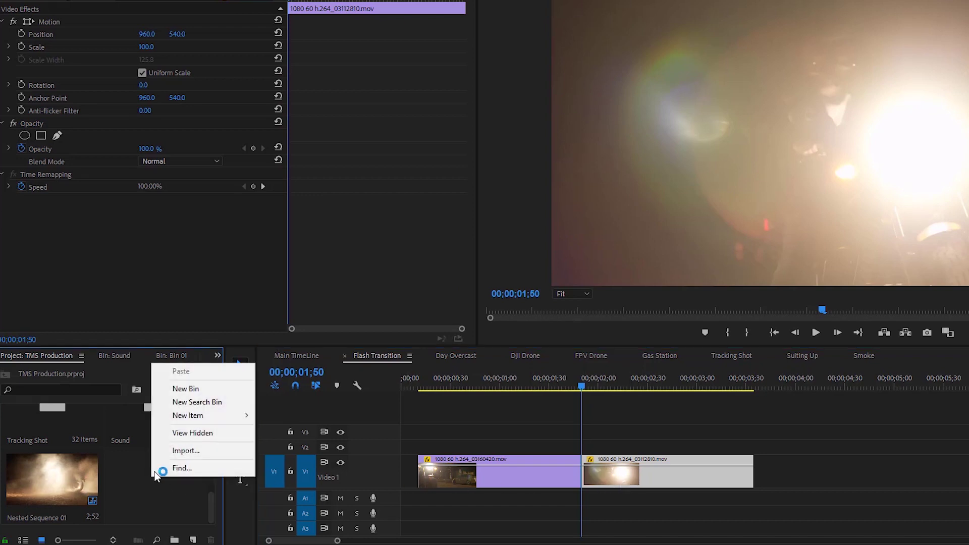
mouse_move(185, 419)
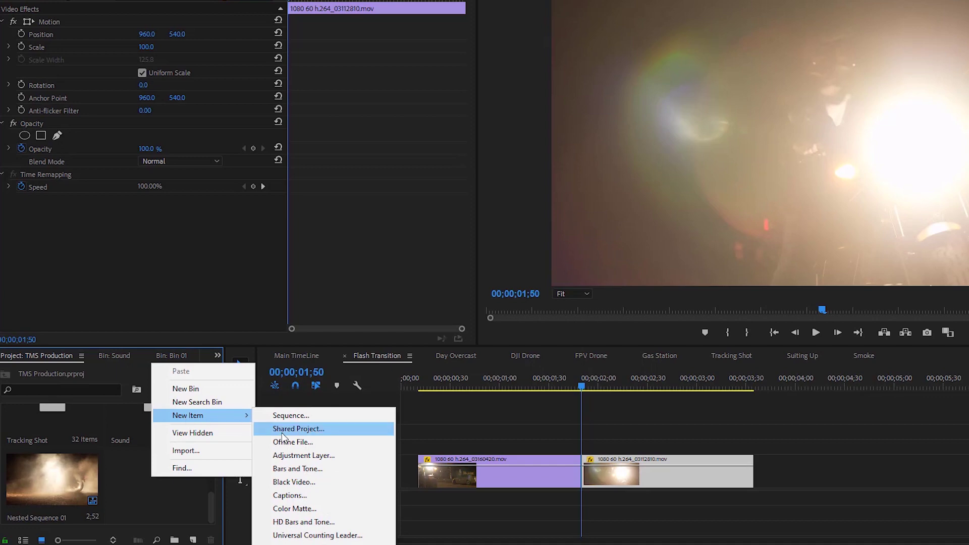
left_click(291, 508)
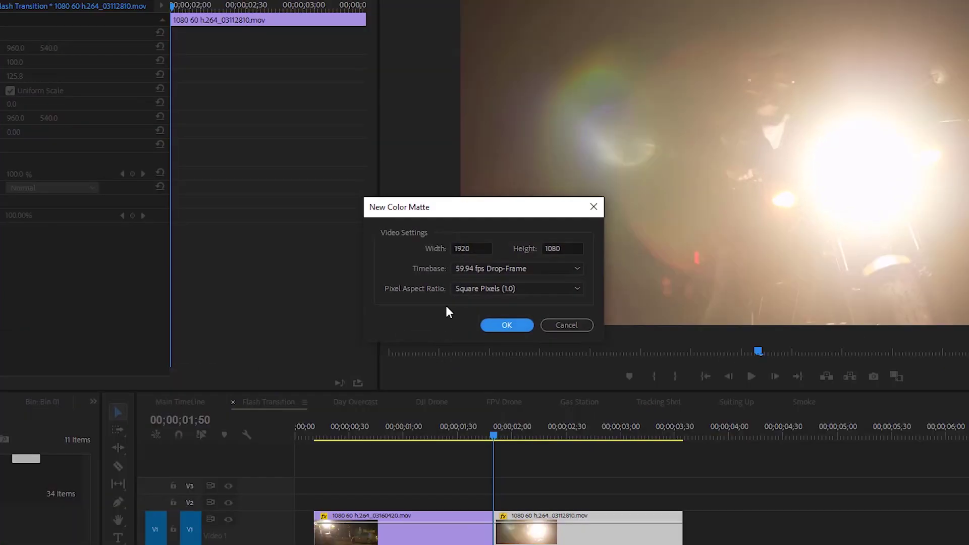
left_click_drag(482, 249, 447, 248)
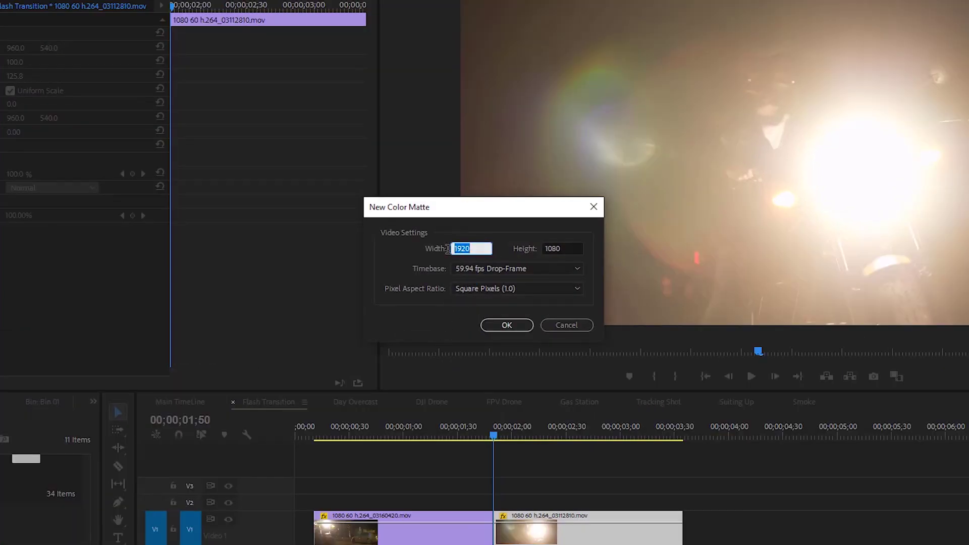
type("10")
left_click_drag(582, 248, 535, 249)
type("1")
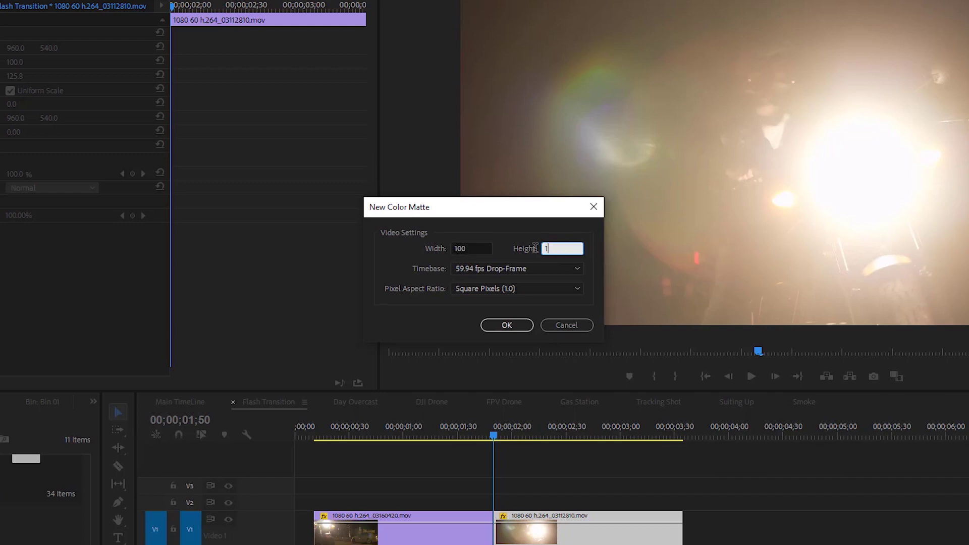
left_click(506, 324)
left_click_drag(489, 363, 505, 384)
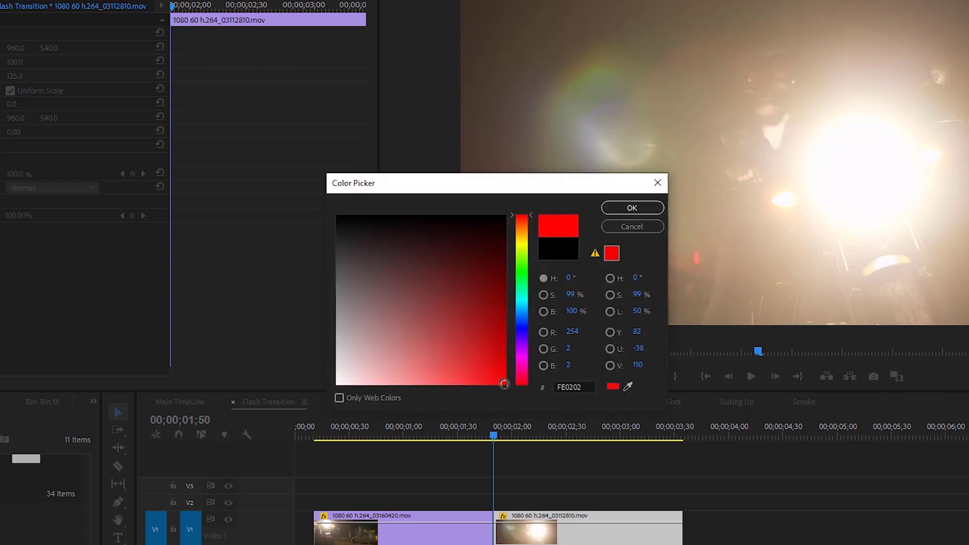
left_click(613, 208)
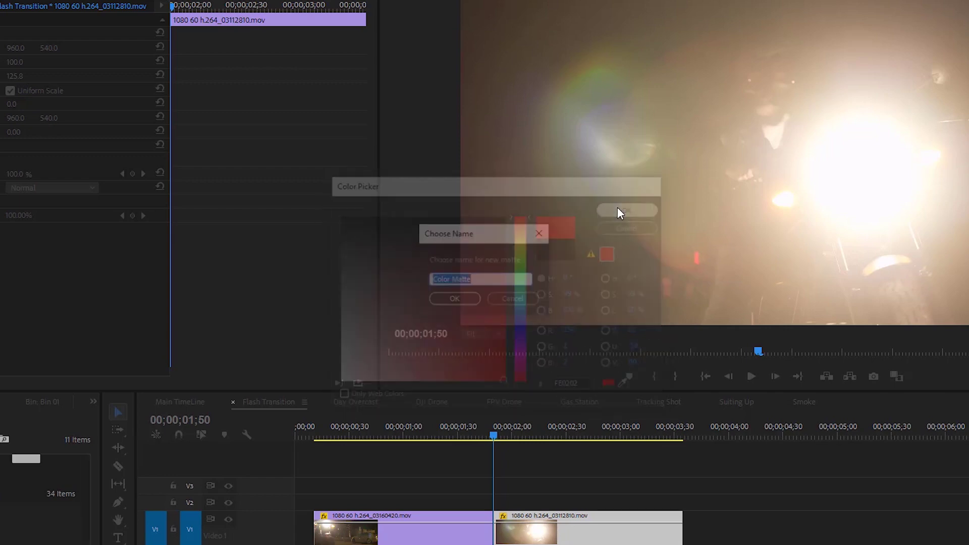
left_click(454, 300)
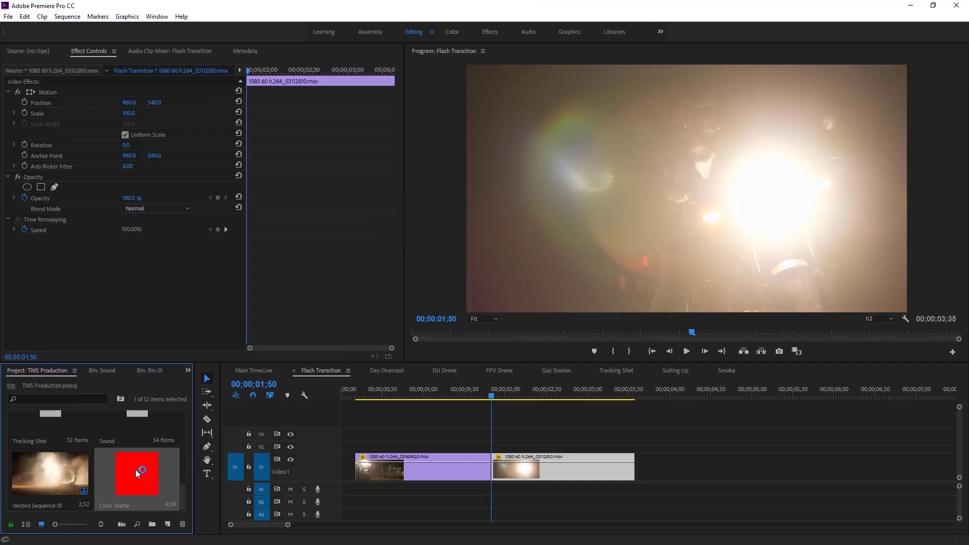
Step: Place Color Matte on V2 above the cut and trim it to span only the cut
left_click_drag(135, 470, 480, 450)
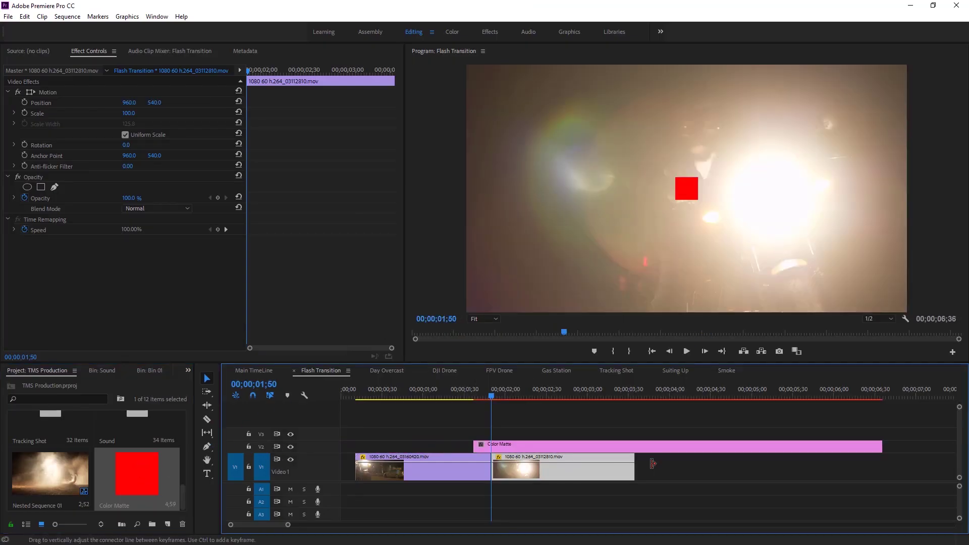
left_click_drag(881, 447, 505, 447)
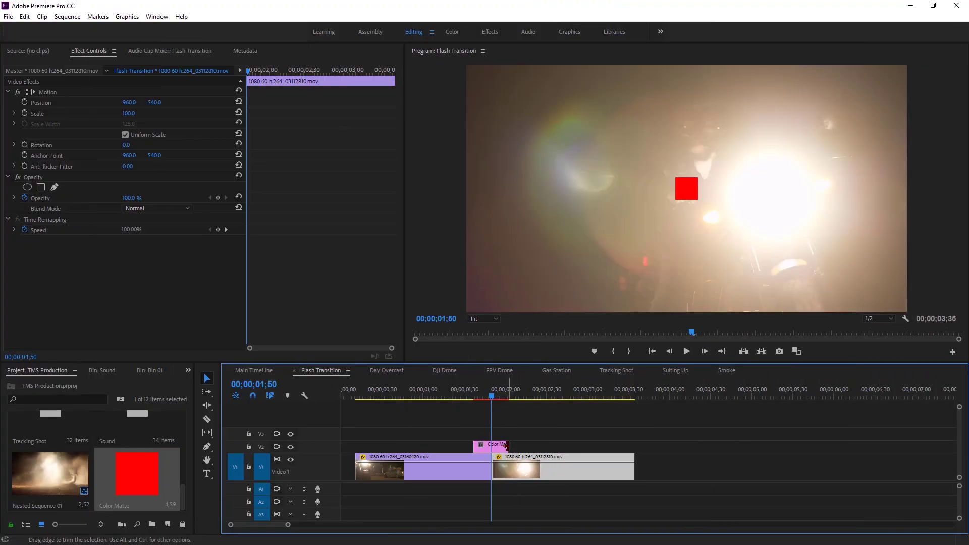
left_click(683, 197)
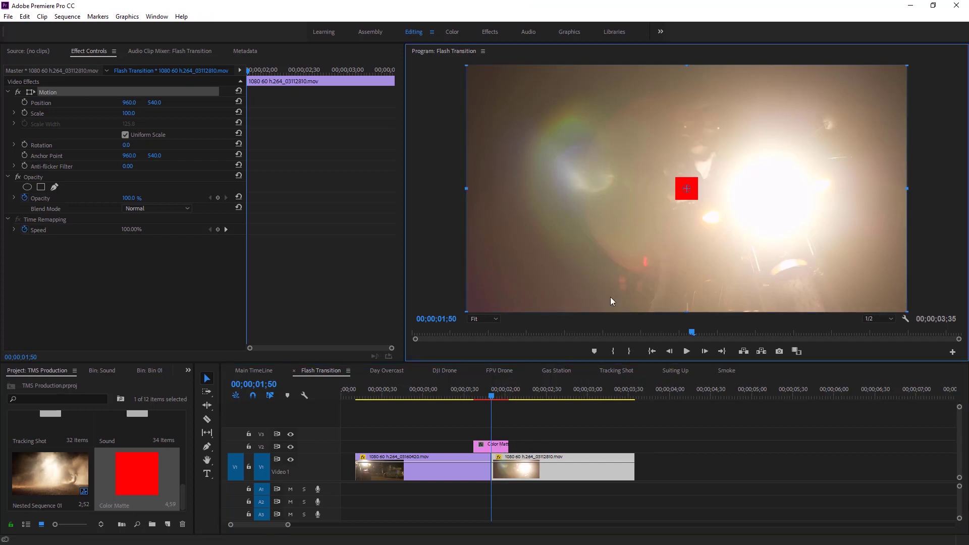
Step: Move the red square onto the second clip's headlight at position 1137.0, 576.3
left_click(503, 447)
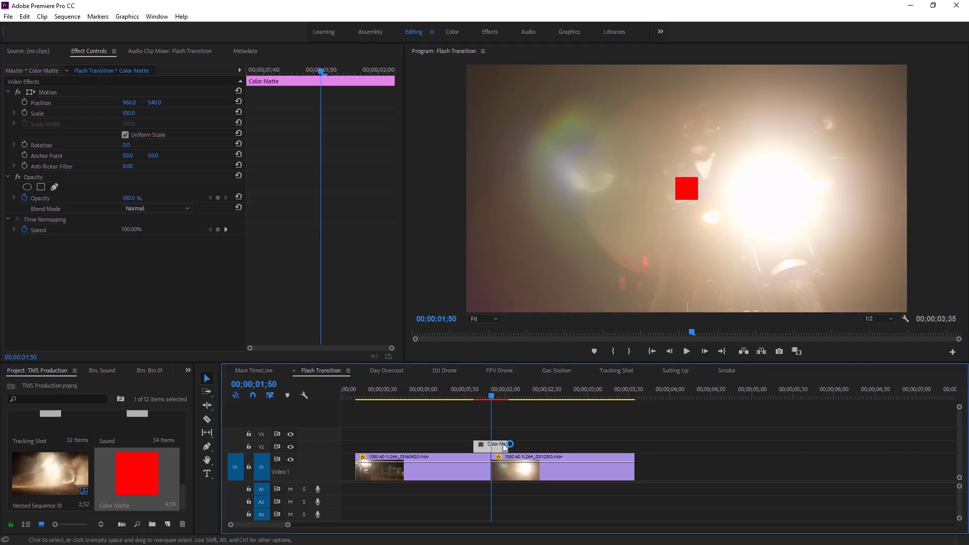
left_click(54, 92)
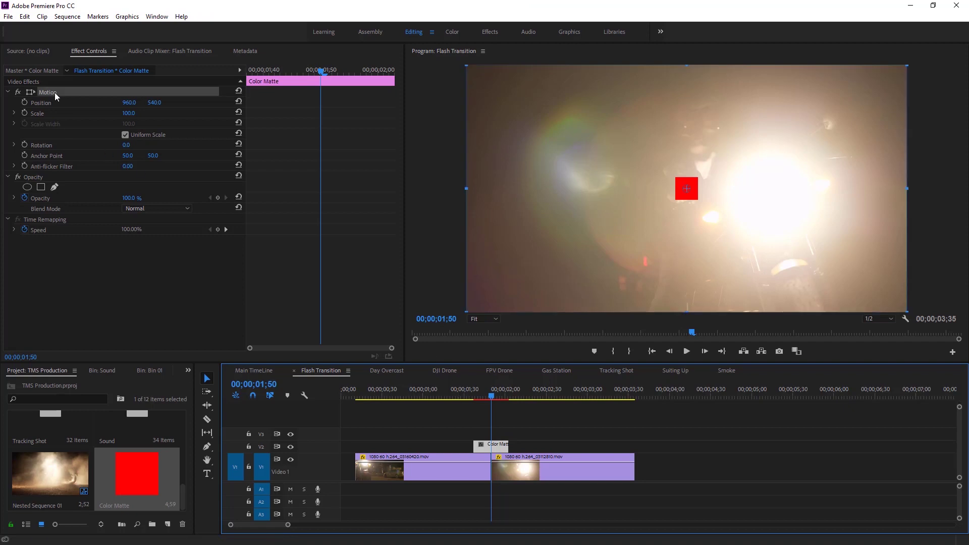
left_click_drag(684, 187, 699, 187)
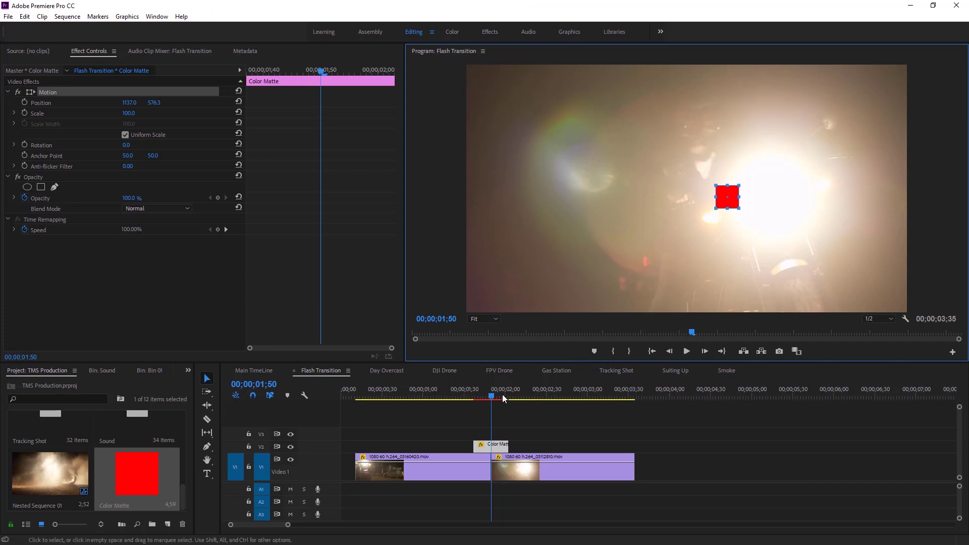
left_click(487, 467)
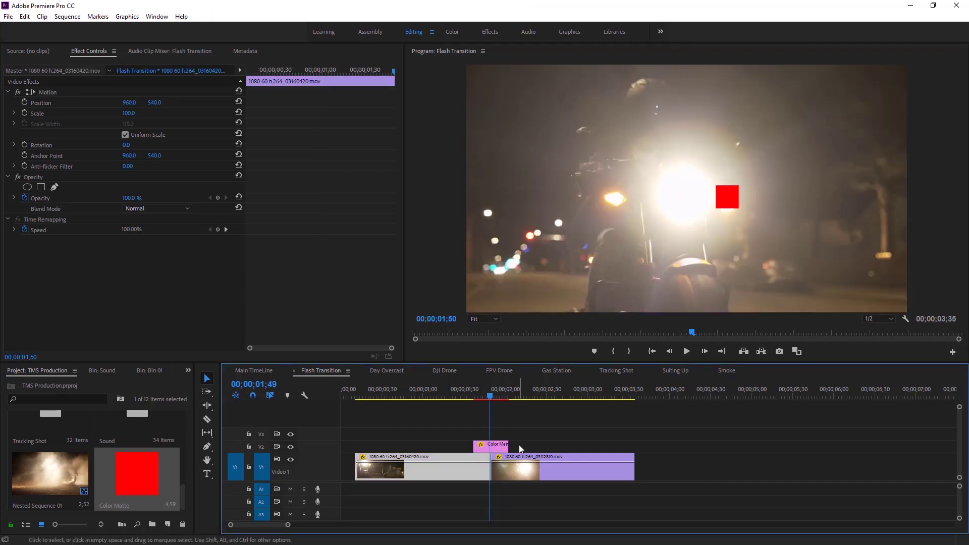
Step: Step back into the first clip and shift it toward the red square, viewing at 25%
key("Left")
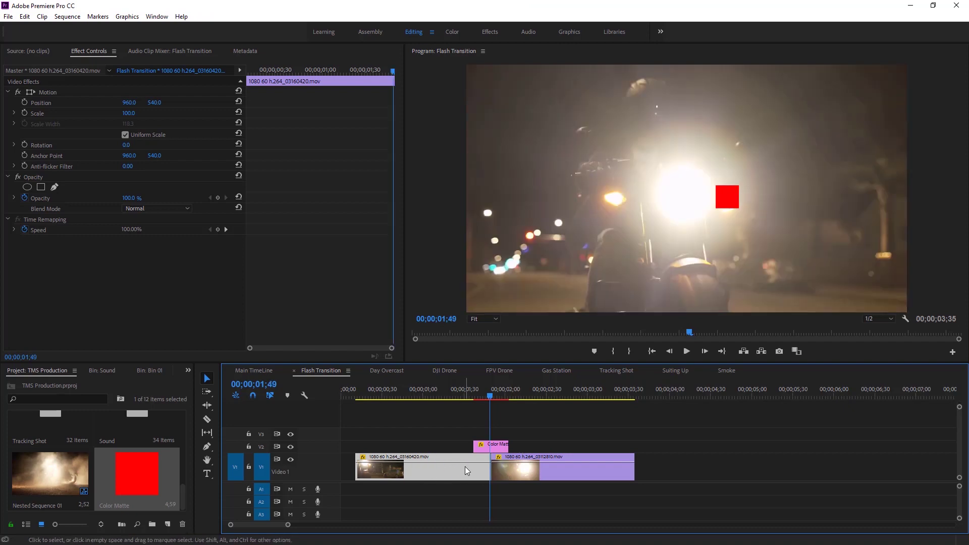
left_click(46, 92)
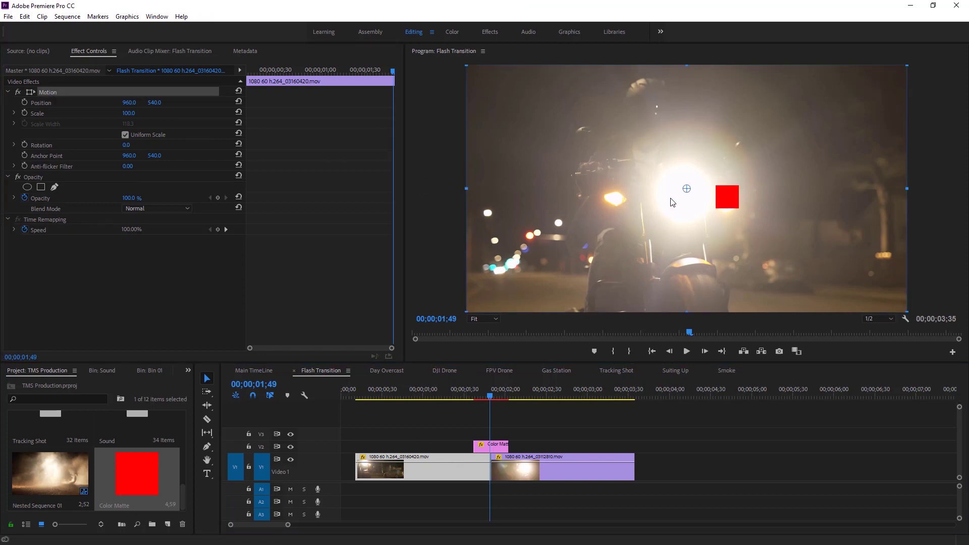
left_click_drag(667, 202, 716, 204)
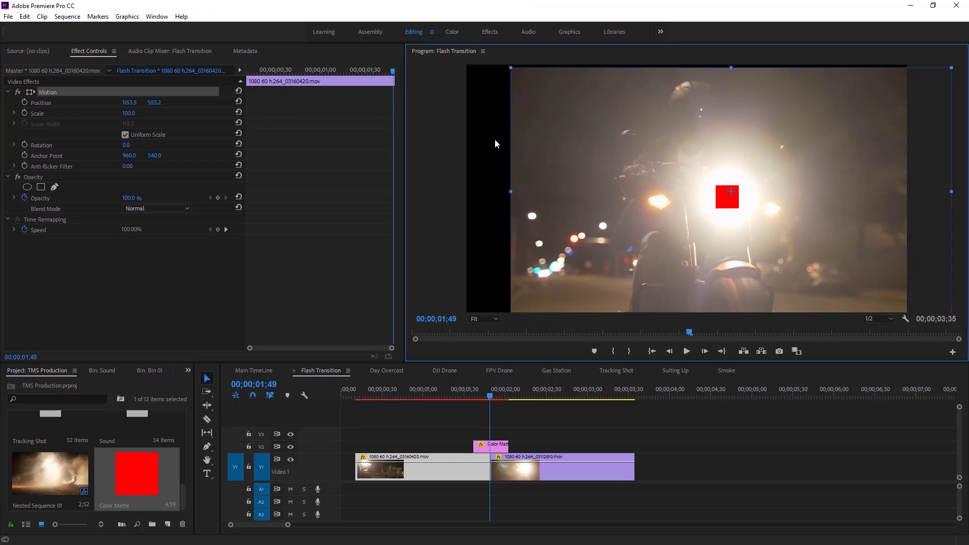
left_click(488, 320)
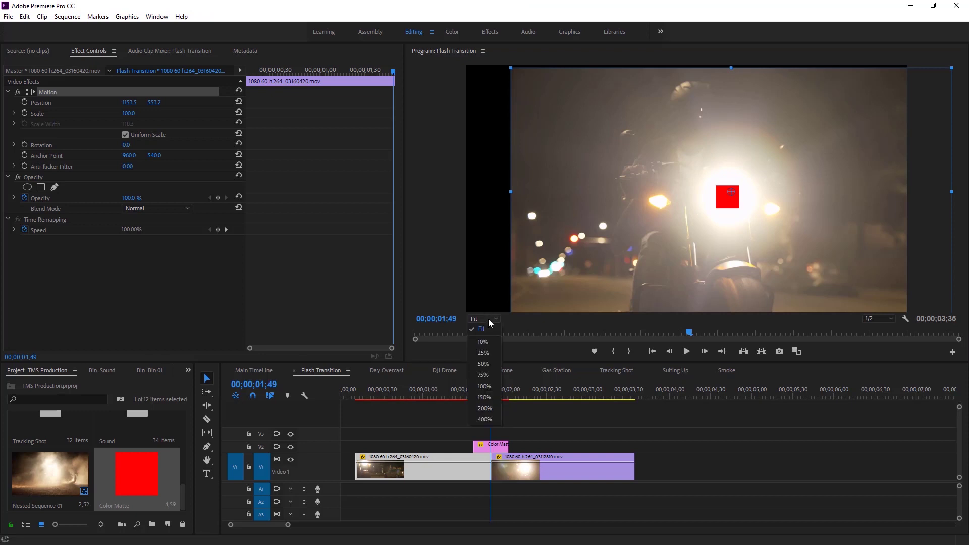
left_click(486, 352)
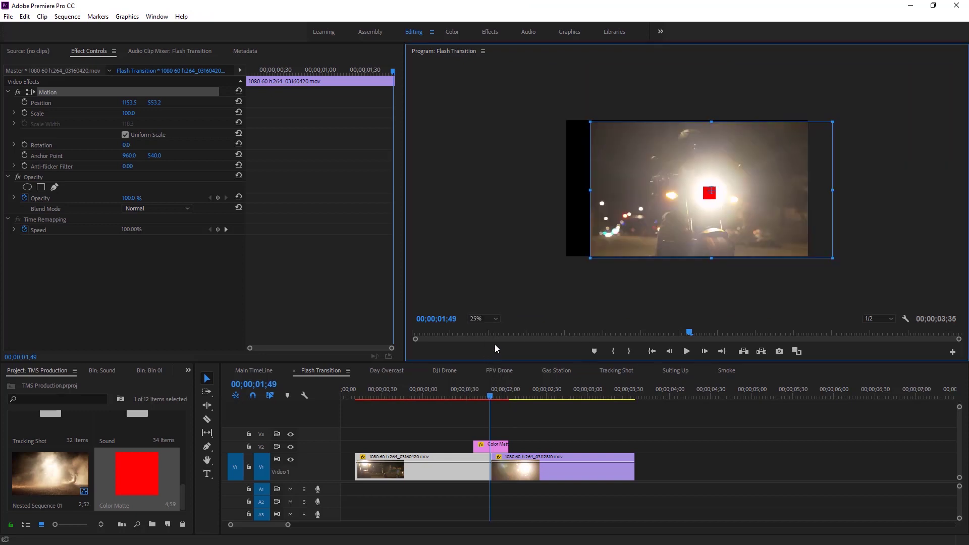
Step: Scale the first clip to 122 at position 1145.5, 549.2, then fit the preview
left_click(127, 114)
left_click_drag(127, 114, 144, 114)
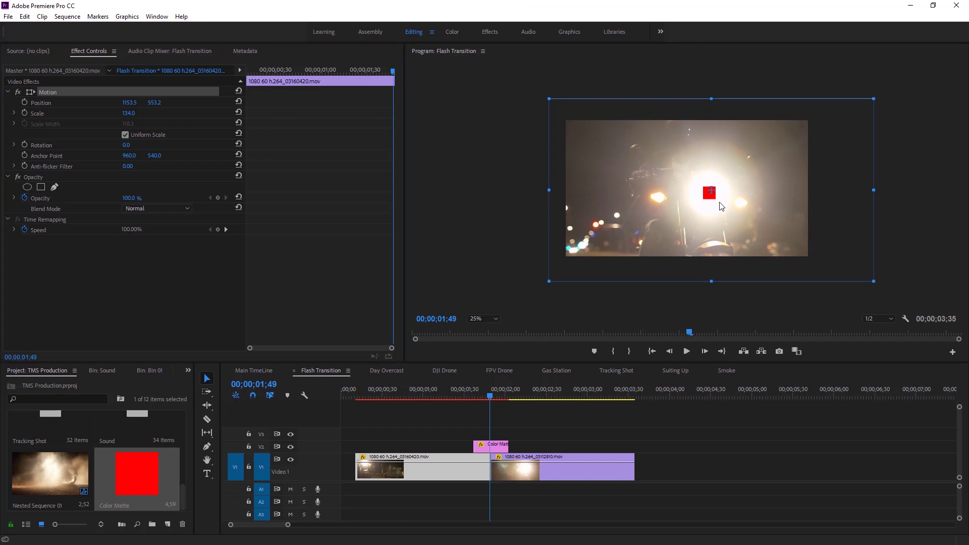
left_click_drag(721, 206, 721, 203)
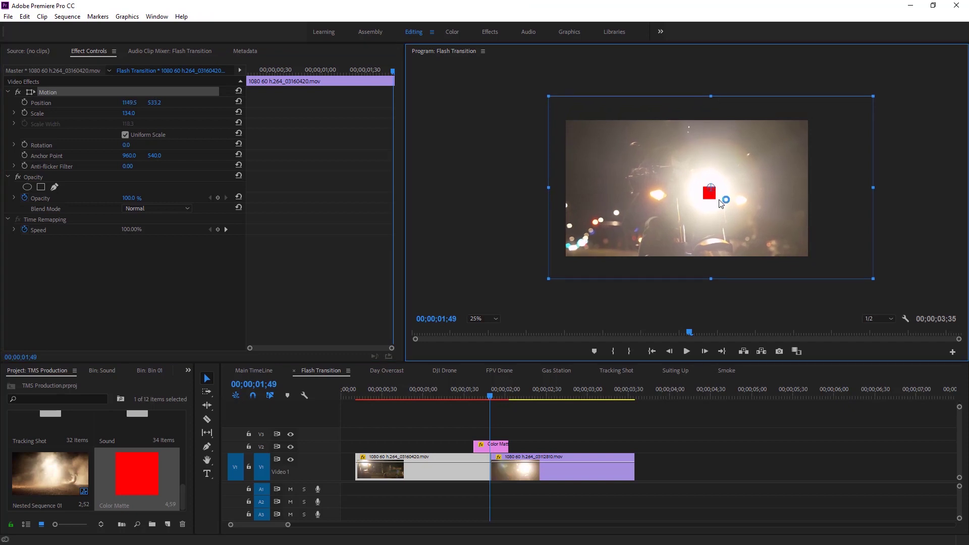
left_click(129, 114)
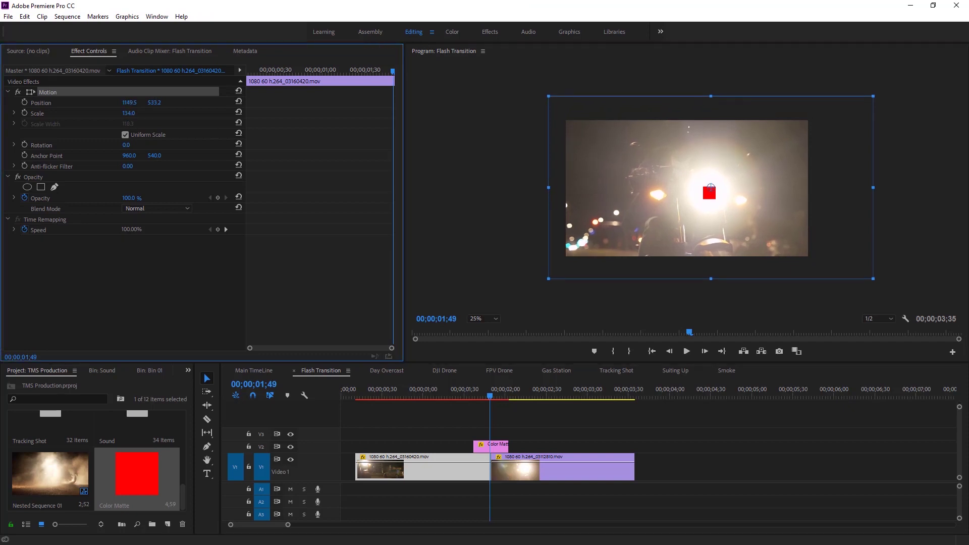
left_click_drag(129, 113, 124, 114)
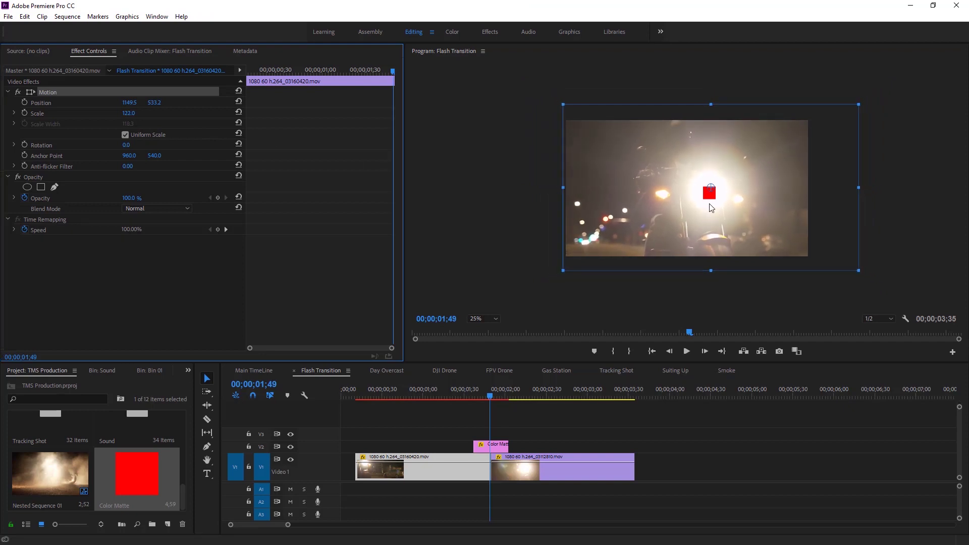
left_click_drag(703, 215, 703, 218)
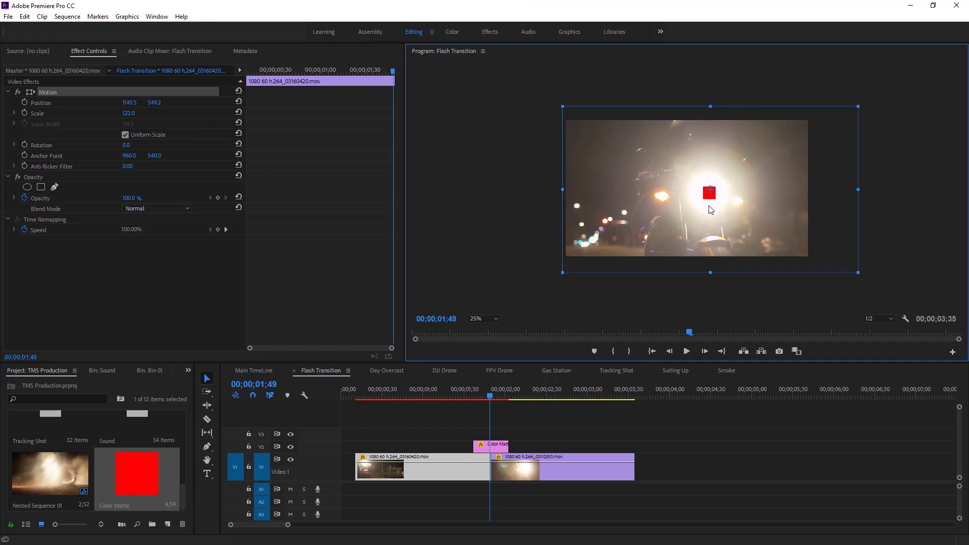
left_click(487, 319)
left_click(480, 328)
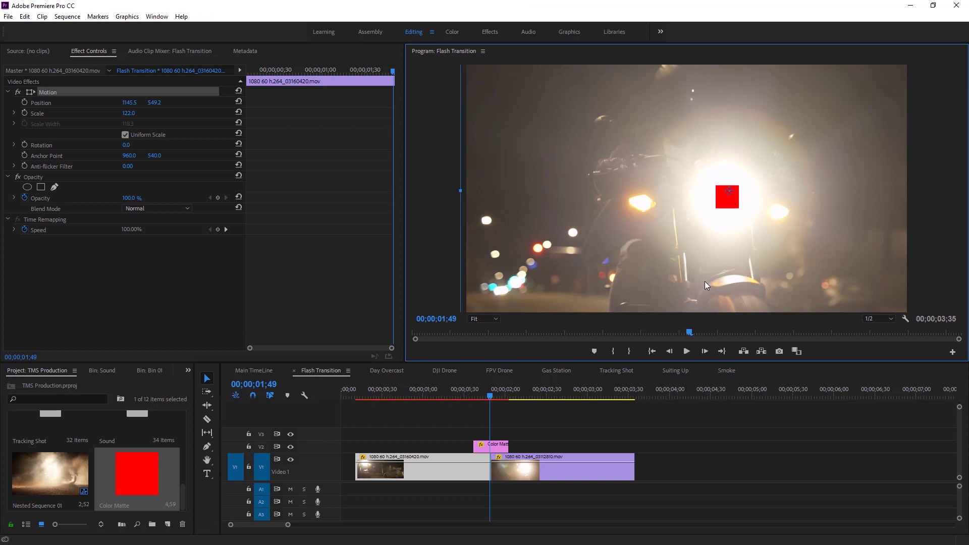
Step: Step one frame into the second clip and shift it left toward the red square
left_click(549, 469)
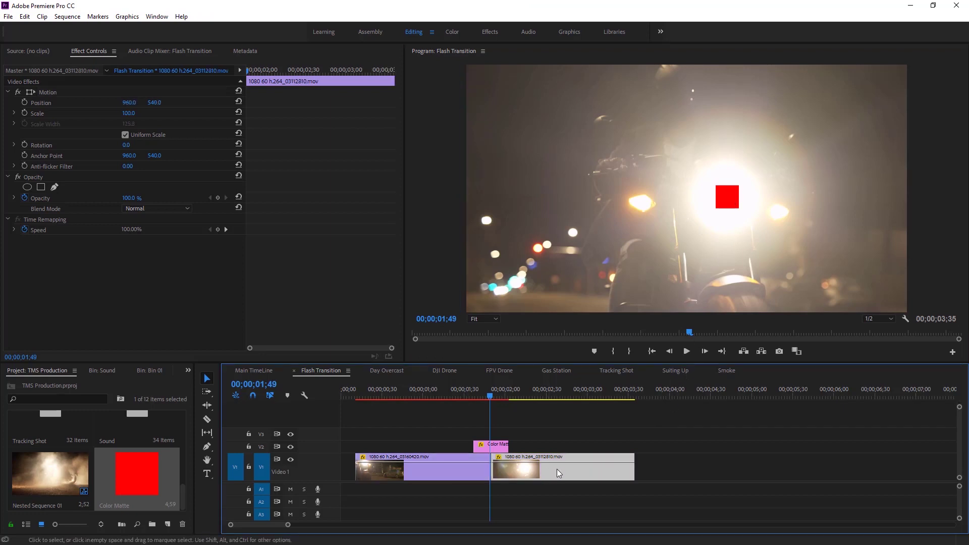
key("Right")
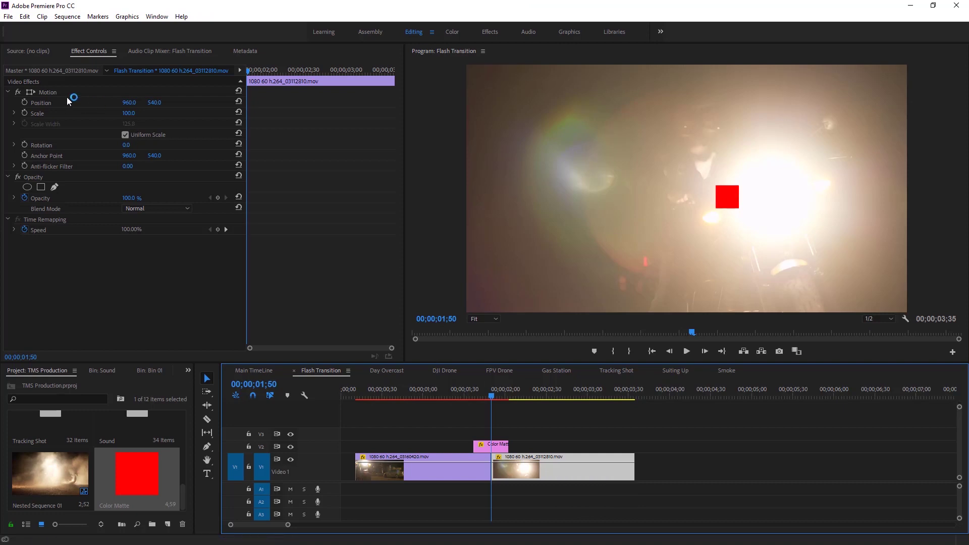
left_click(48, 93)
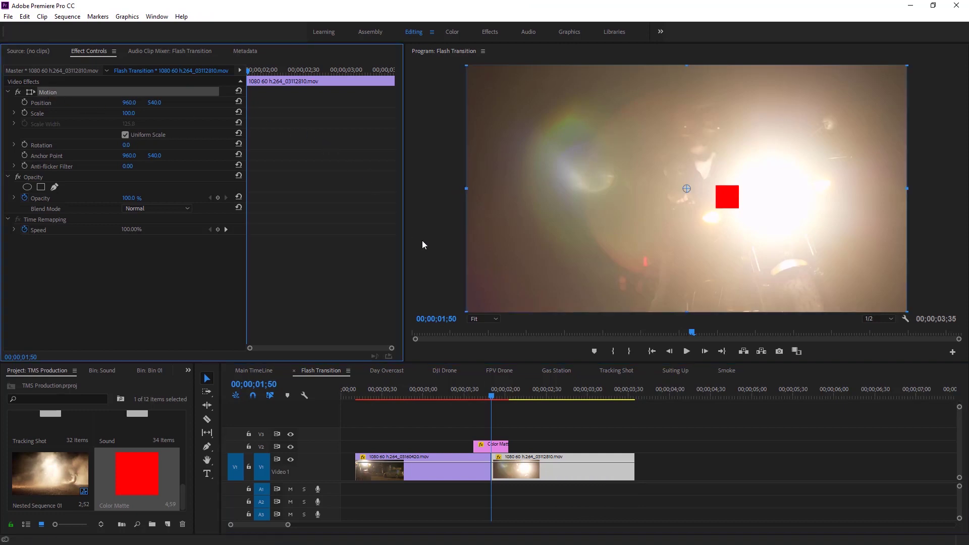
left_click_drag(779, 209, 731, 209)
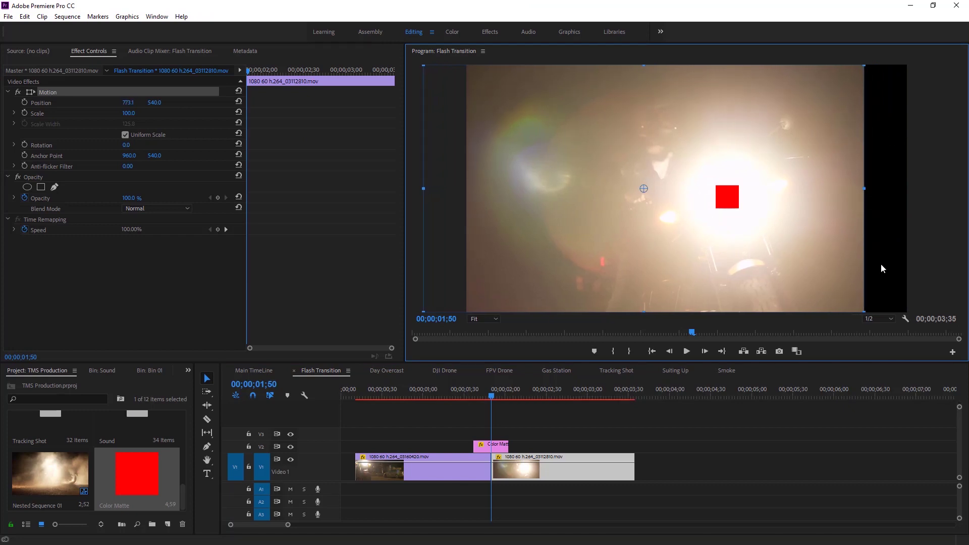
left_click(491, 320)
left_click(488, 353)
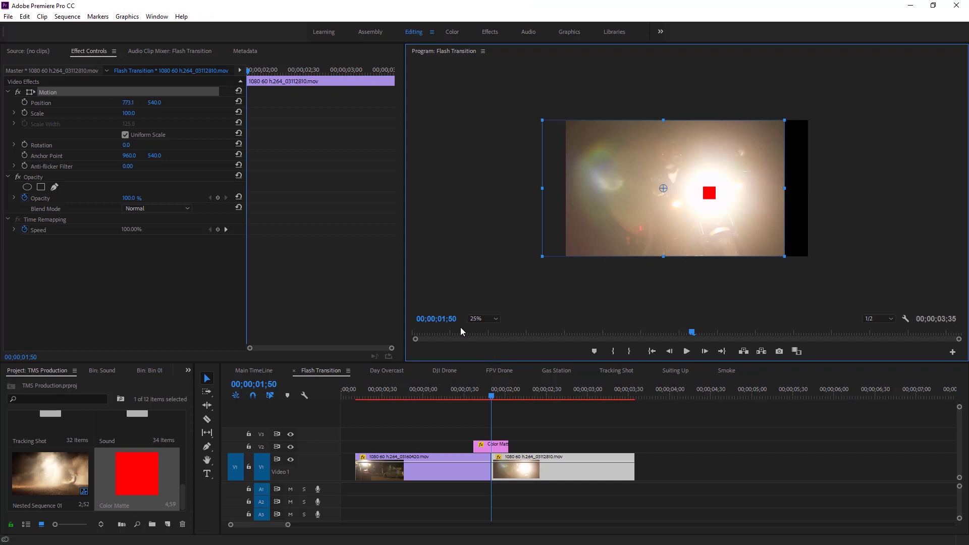
Step: Scale the second clip to 133 at position 645.1, 528.0, and restore the Fit view
left_click_drag(126, 114, 143, 114)
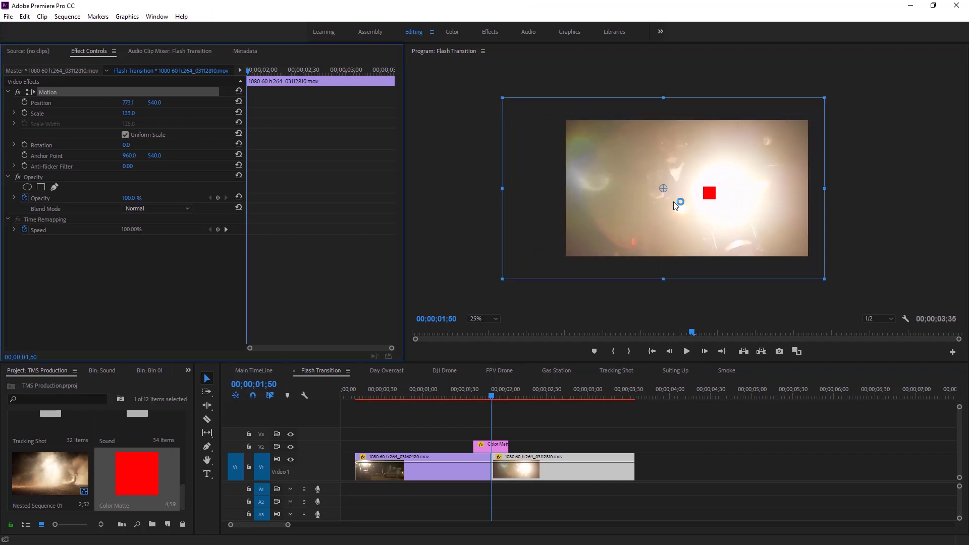
left_click_drag(740, 204, 723, 198)
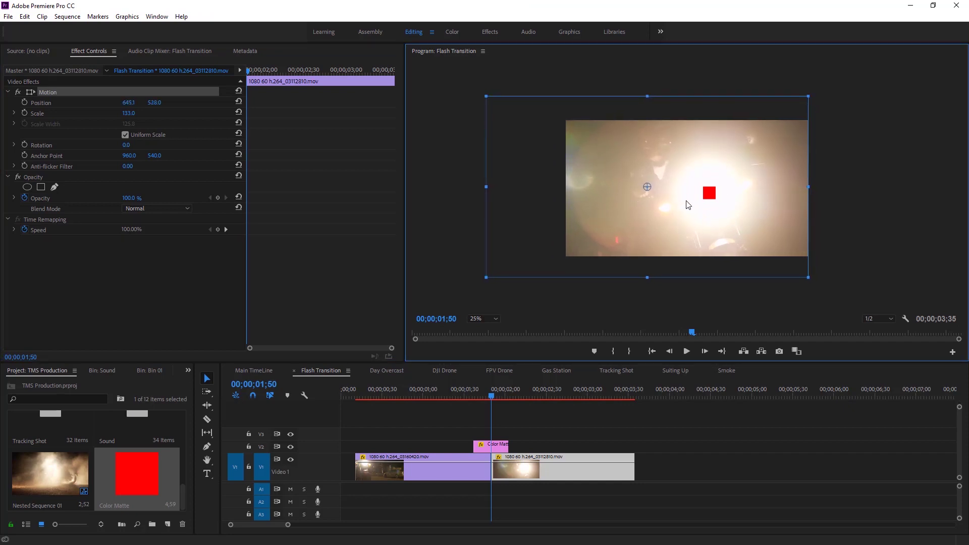
left_click(489, 320)
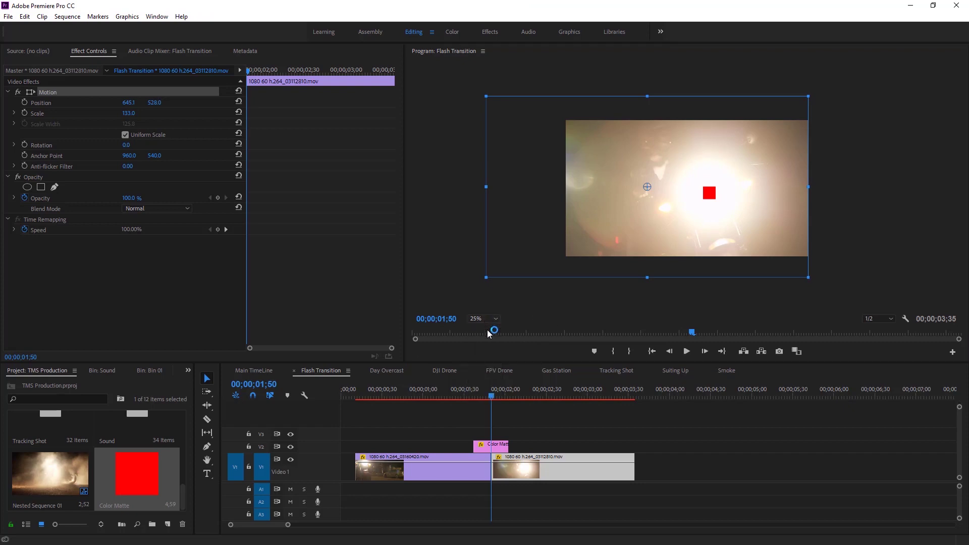
left_click(492, 329)
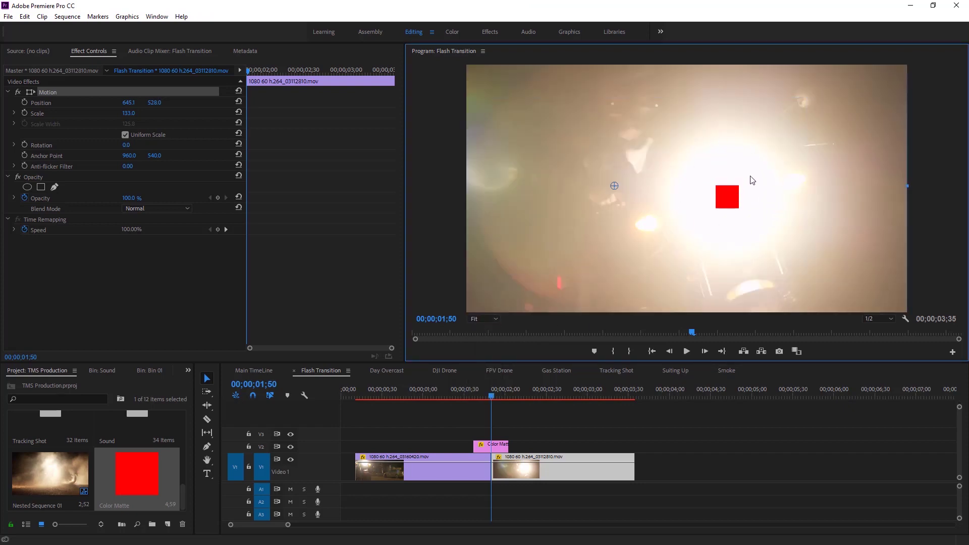
left_click(445, 407)
left_click_drag(398, 390, 493, 395)
Step: Delete the red Color Matte and apply the default transition at the cut
left_click(497, 445)
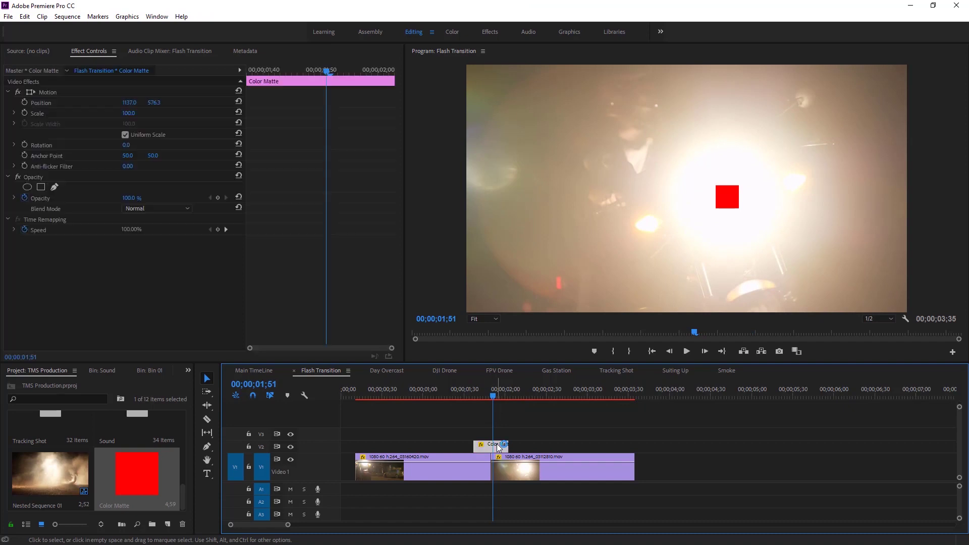
key("Delete")
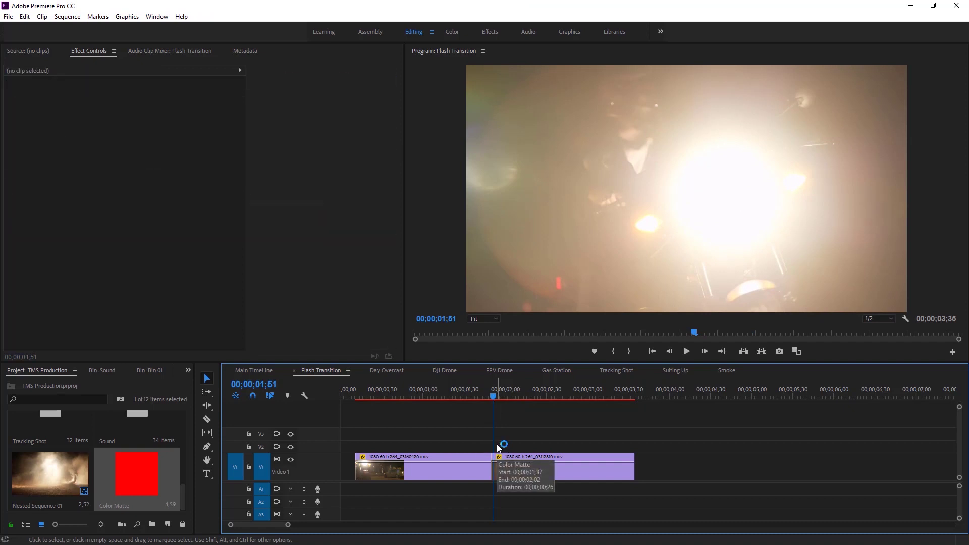
right_click(490, 472)
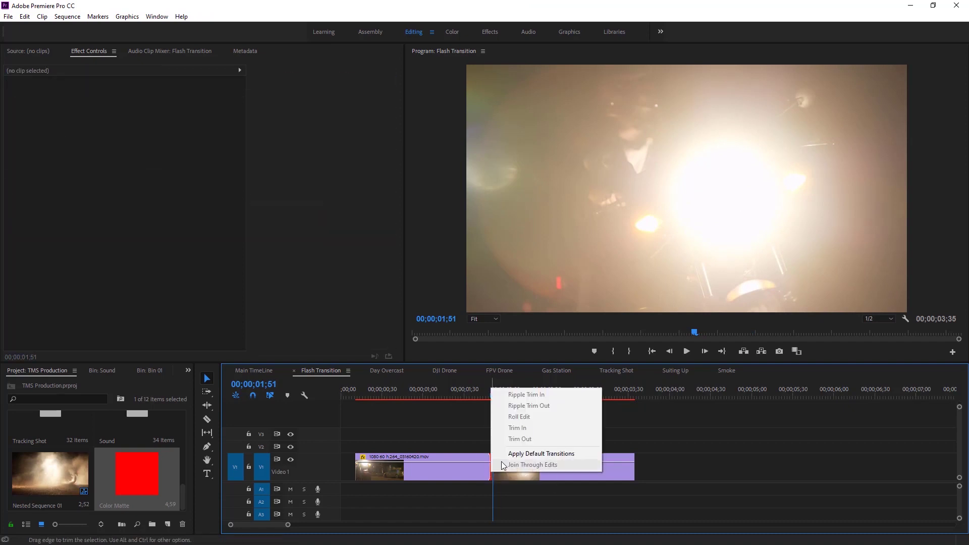
left_click(510, 453)
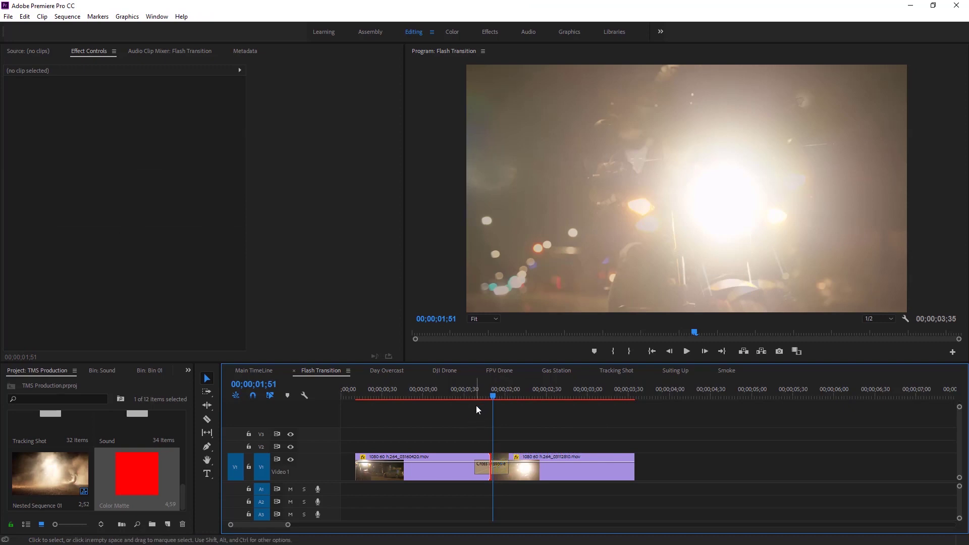
Step: Preview the default Cross Dissolve, then delete it from the cut
left_click_drag(473, 394, 481, 396)
left_click_drag(492, 398, 474, 413)
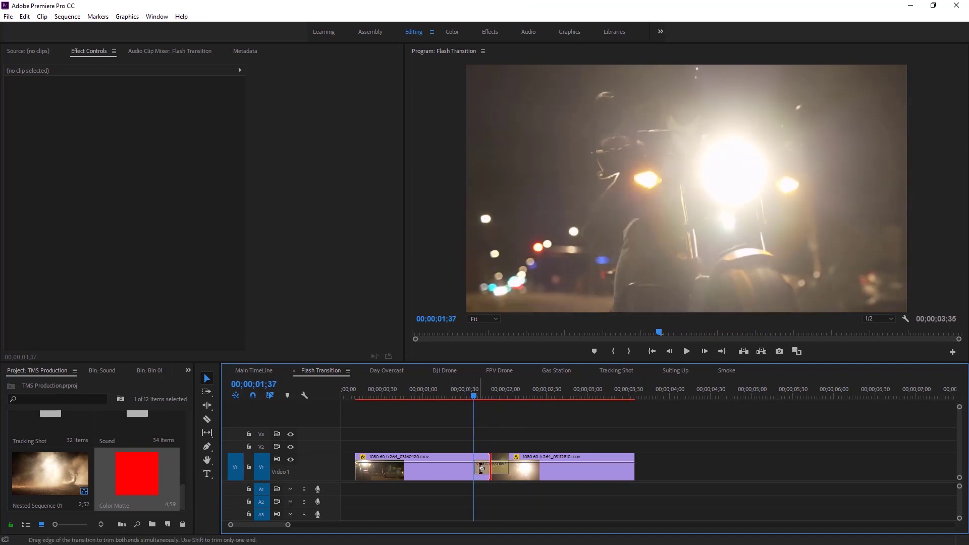
left_click(483, 472)
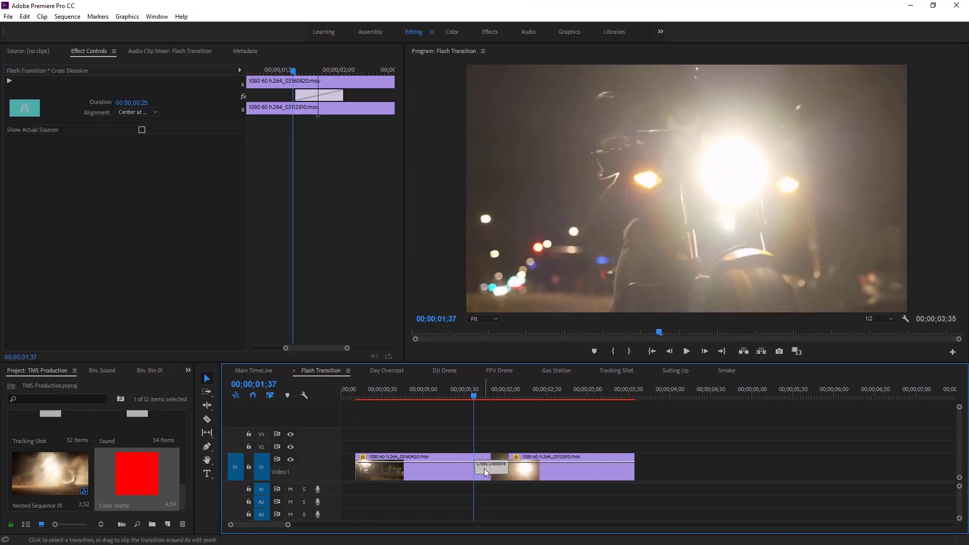
key("Delete")
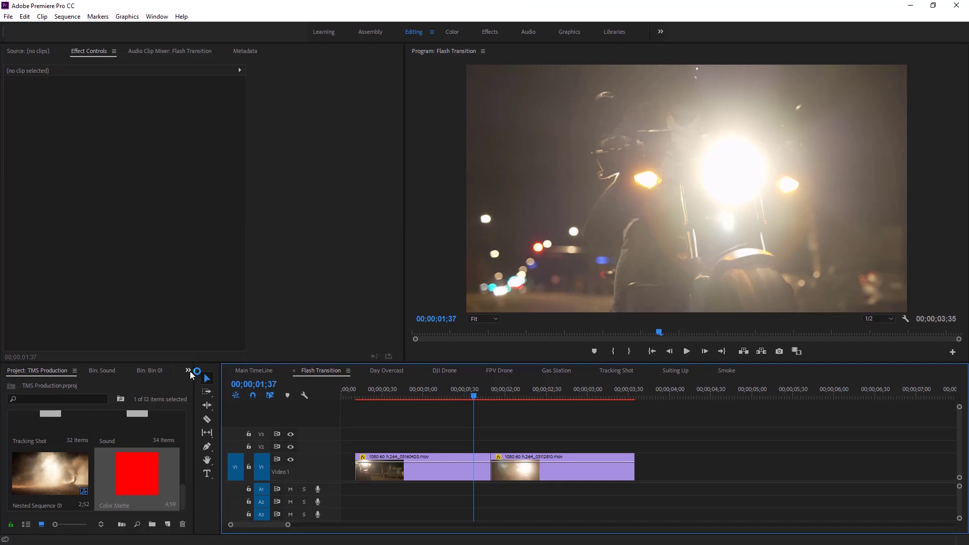
Step: Search Effects for 'cross di', drop Cross Dissolve onto the V1 edit point, and preview it
left_click(188, 371)
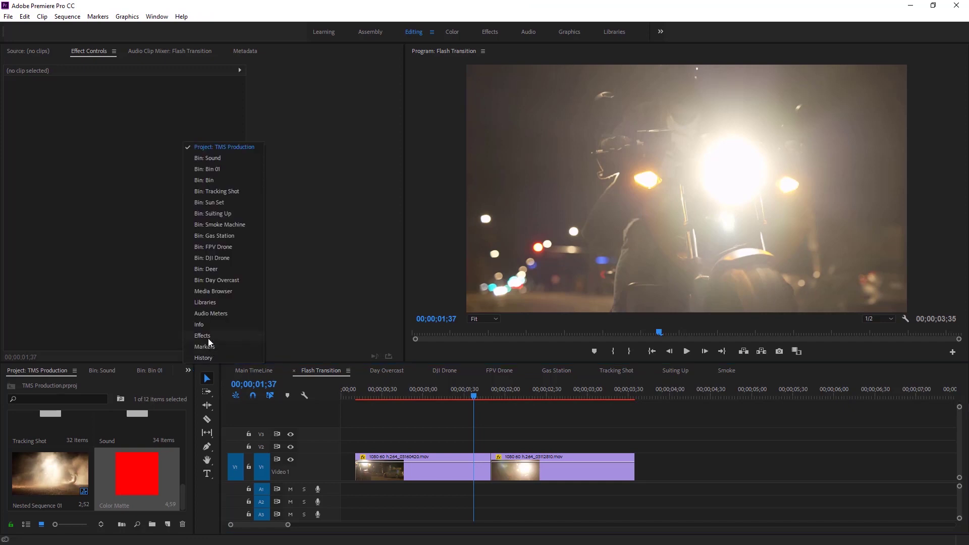
left_click(208, 337)
left_click(82, 385)
type("cros")
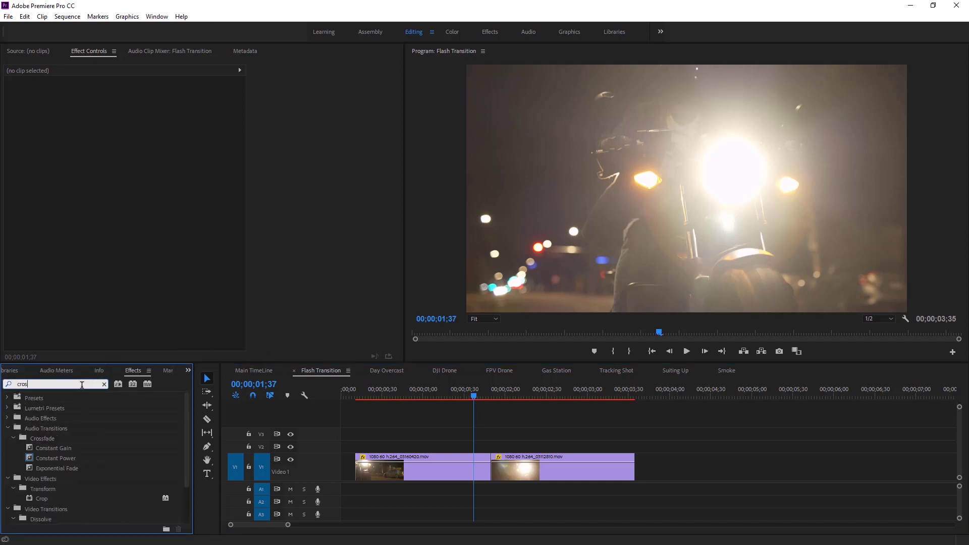
type("s ")
type("dis")
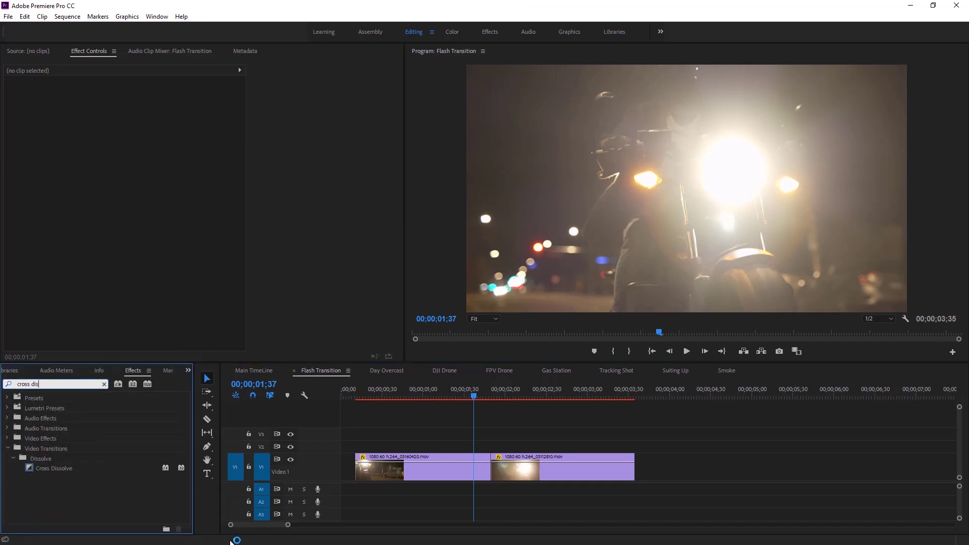
left_click_drag(49, 469, 371, 475)
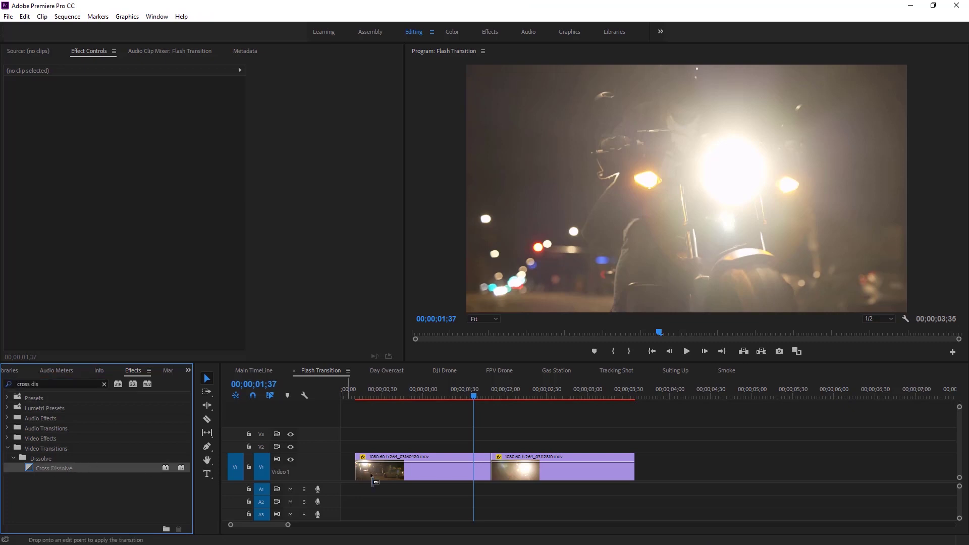
left_click_drag(478, 471, 490, 471)
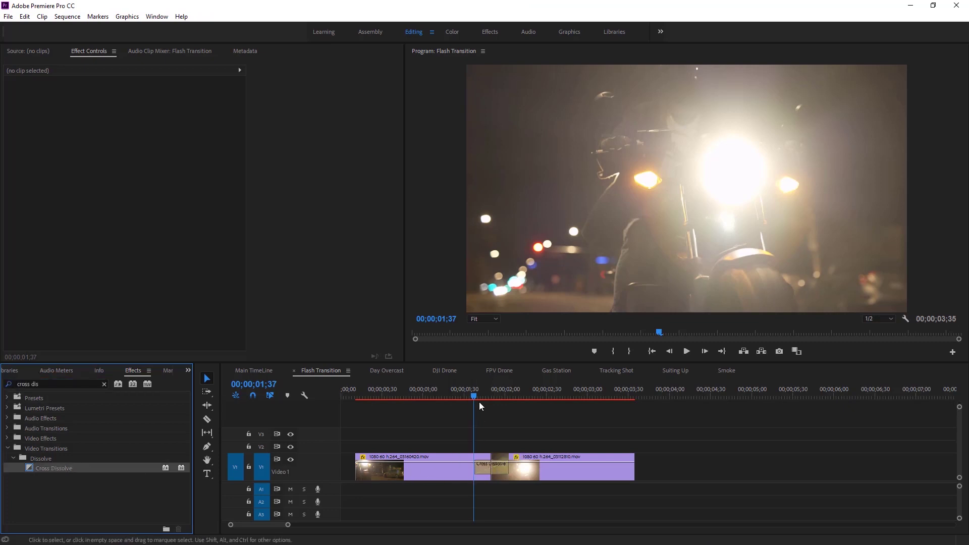
left_click_drag(472, 395, 506, 396)
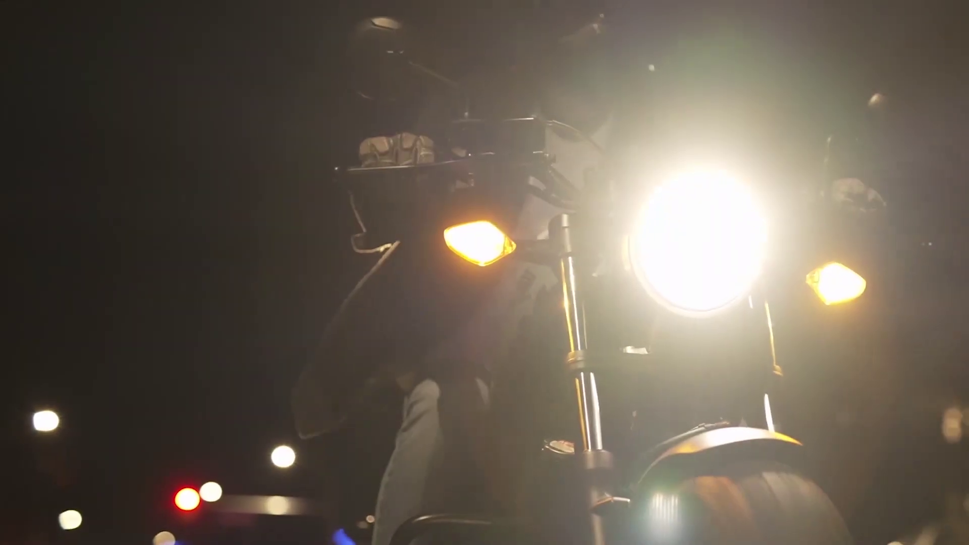